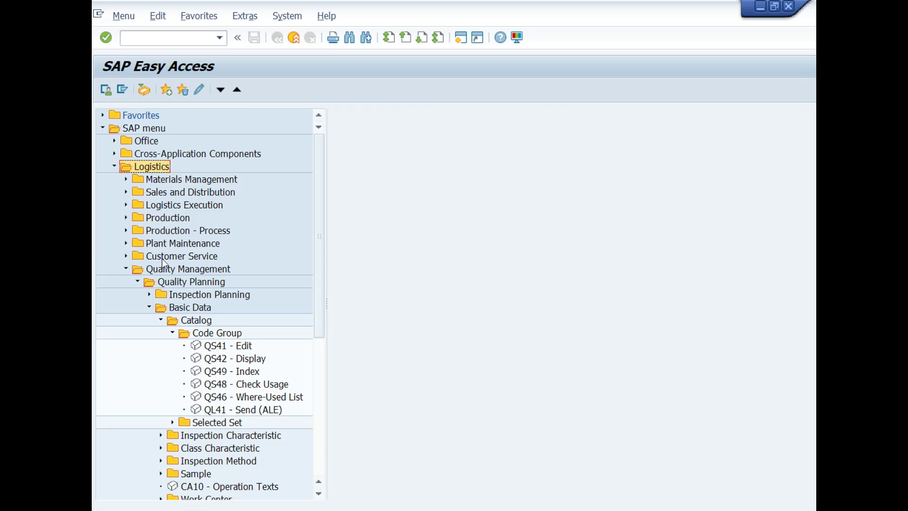
# - Browse the SAP menu's Quality Management tree down to QS41 – Edit code group
pyautogui.click(201, 269)
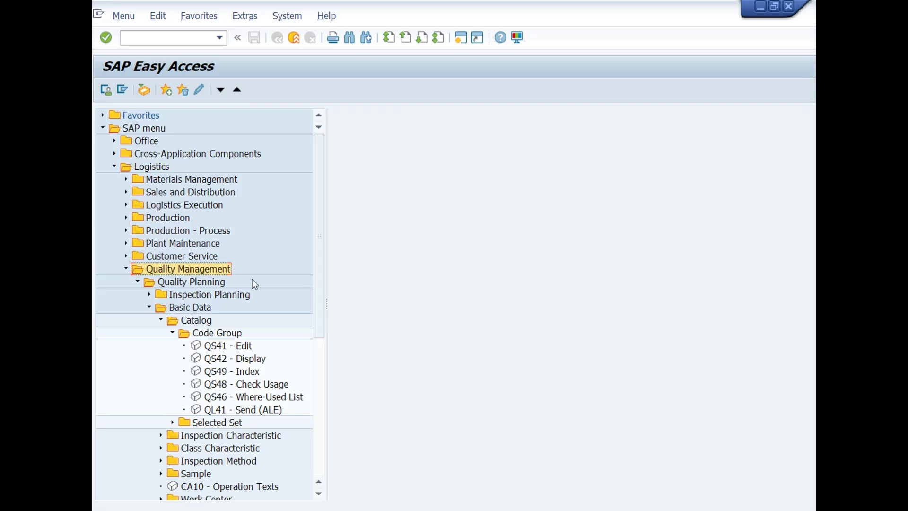
pyautogui.click(208, 296)
pyautogui.click(189, 309)
pyautogui.click(217, 333)
pyautogui.click(216, 348)
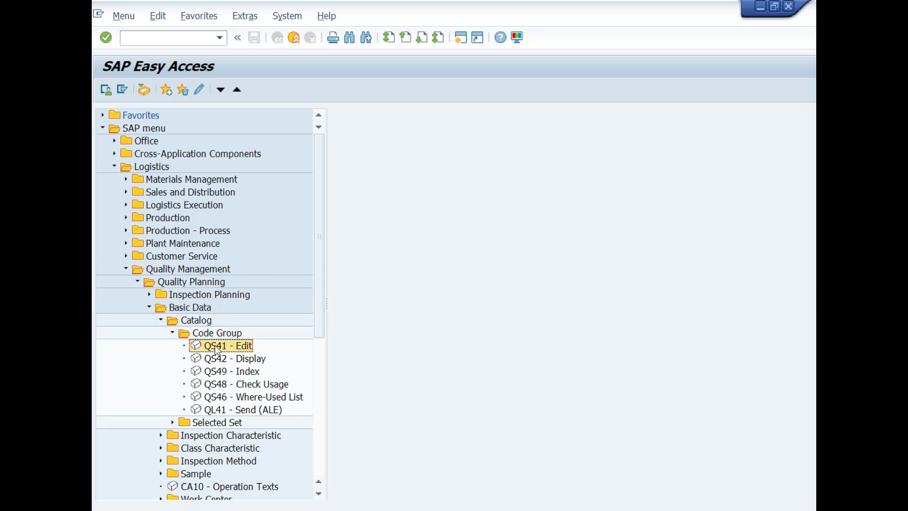
# - Run transaction qs41 to reach the Edit Catalog initial screen
pyautogui.click(180, 40)
pyautogui.write('qs41')
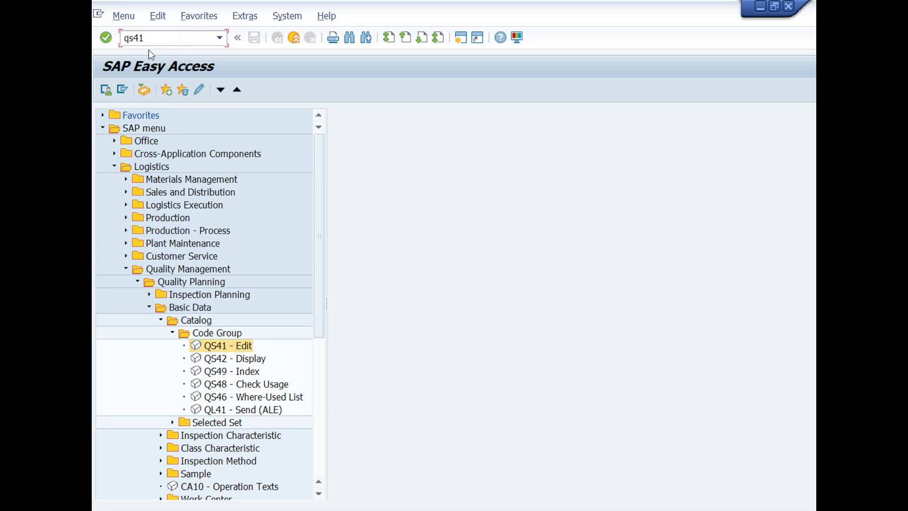
pyautogui.click(107, 41)
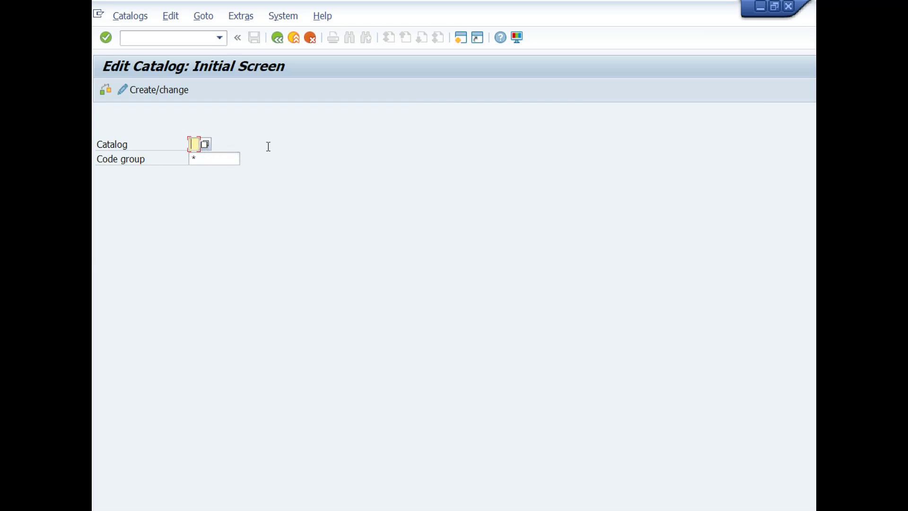
pyautogui.press('F1')
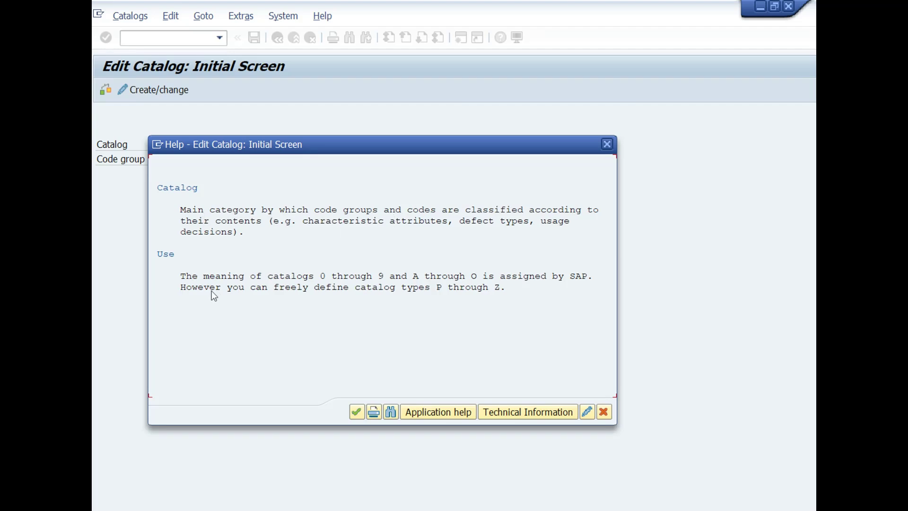
pyautogui.click(606, 143)
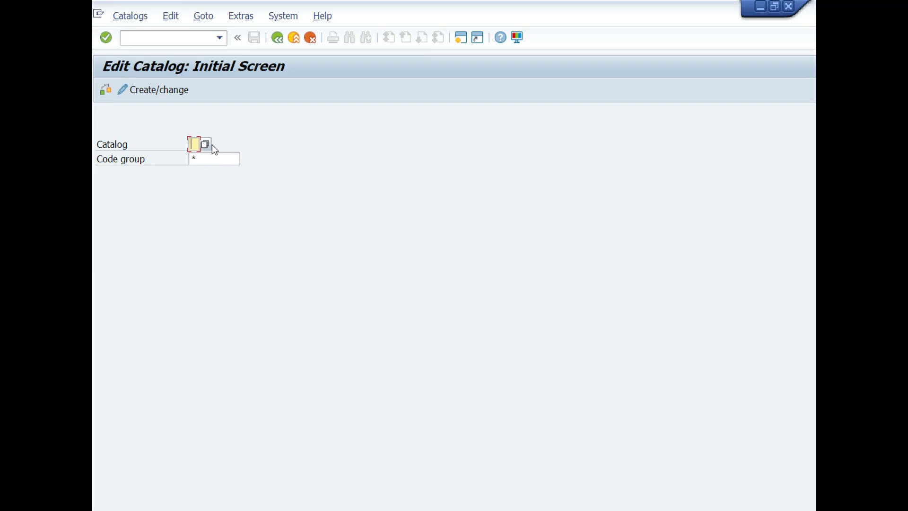
# - Pick catalog 1, Characteristic attributes, from the Catalog value list
pyautogui.click(210, 145)
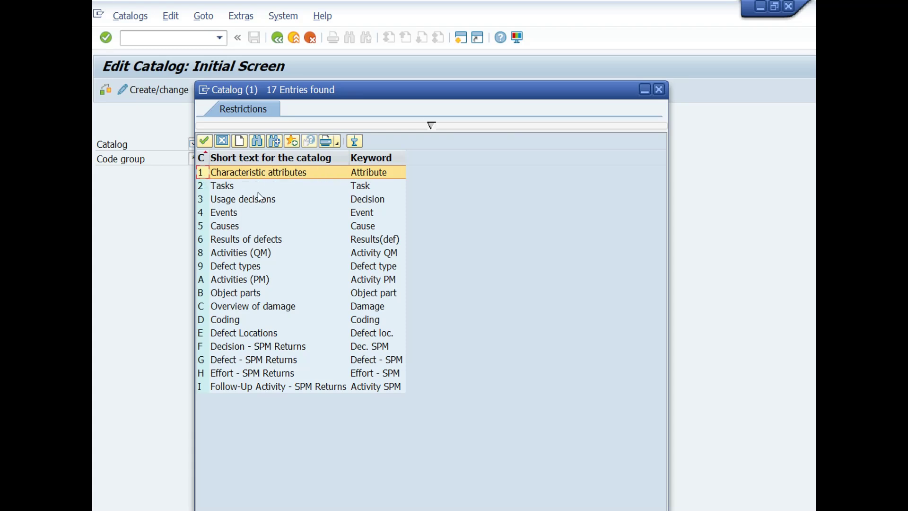
pyautogui.click(226, 186)
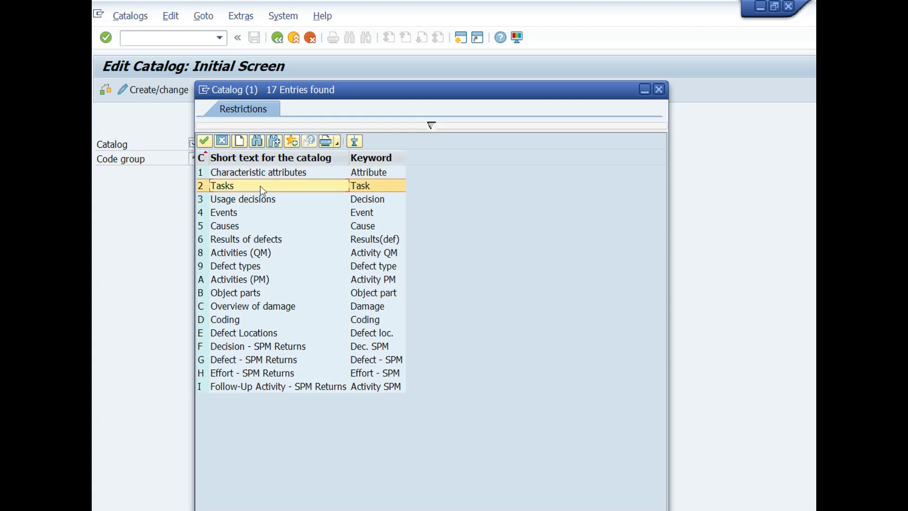
pyautogui.click(247, 200)
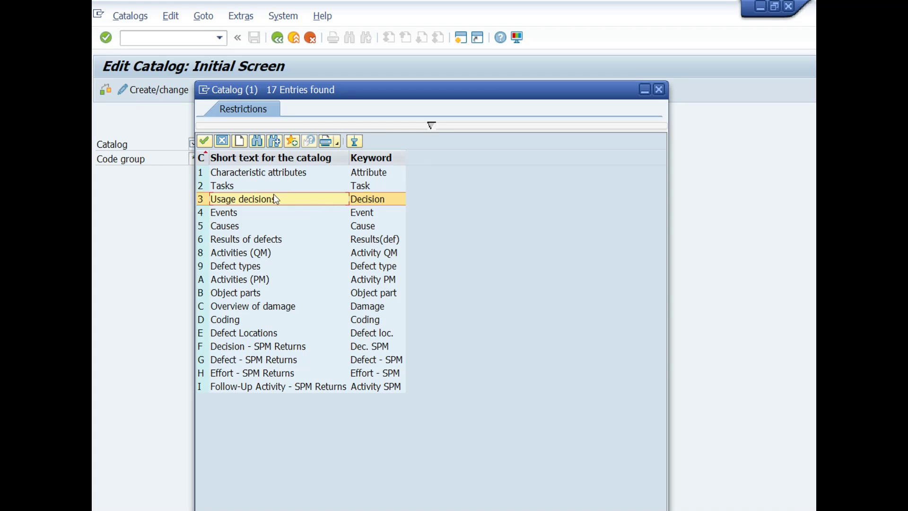
pyautogui.click(260, 172)
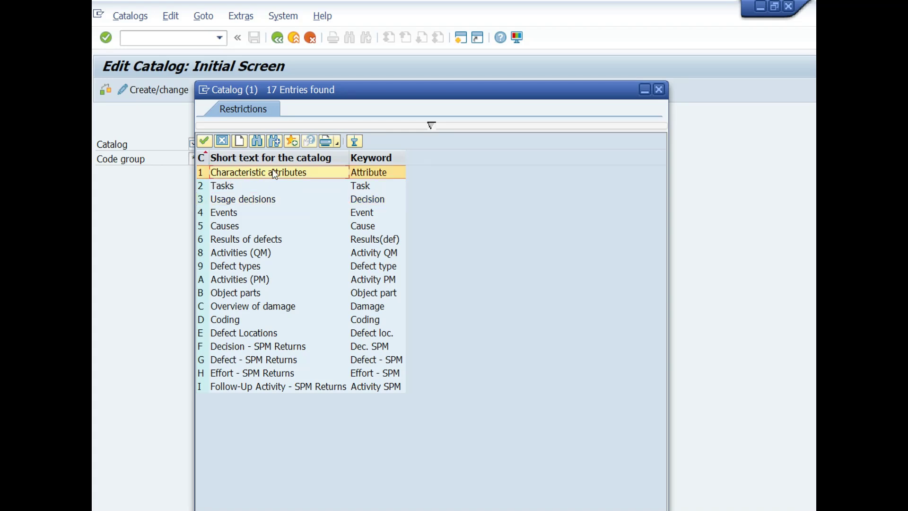
pyautogui.doubleClick(247, 174)
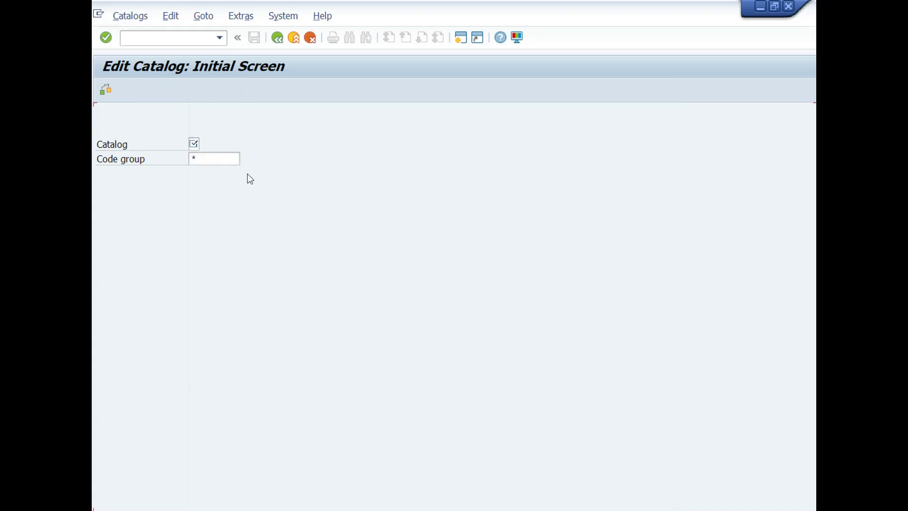
# - Replace the * wildcard with code group RR000001 and submit the initial screen
pyautogui.click(218, 158)
pyautogui.press('BackSpace')
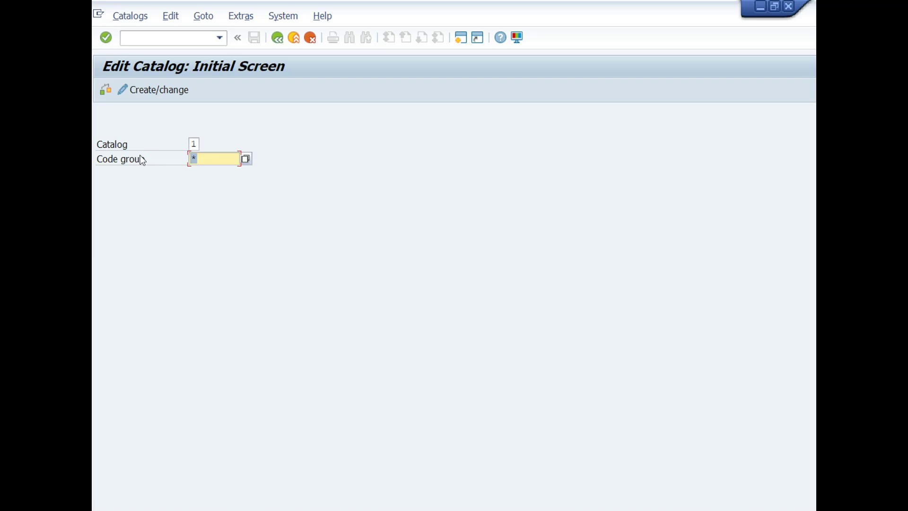
pyautogui.write('RR')
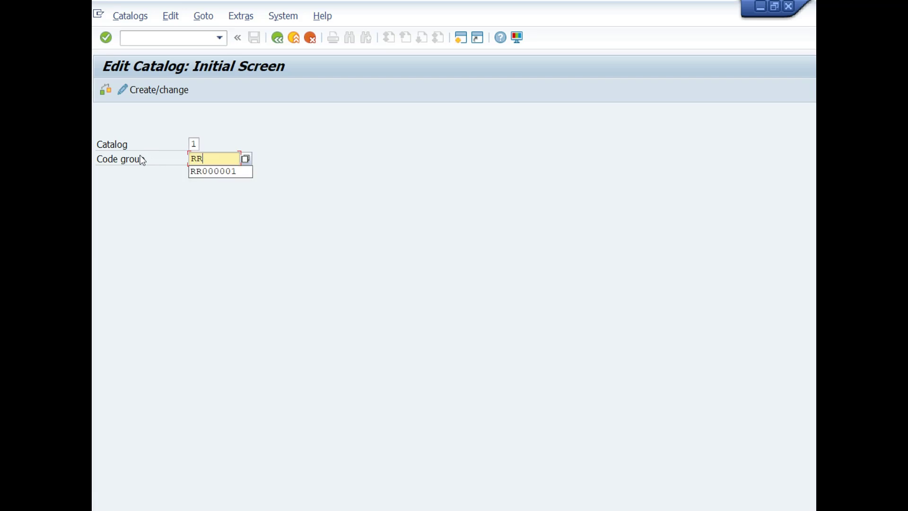
pyautogui.click(202, 174)
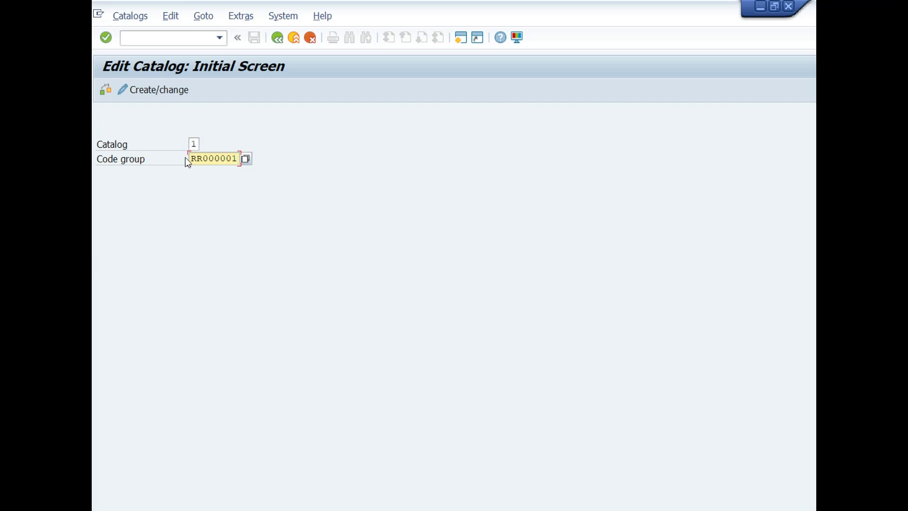
pyautogui.click(106, 39)
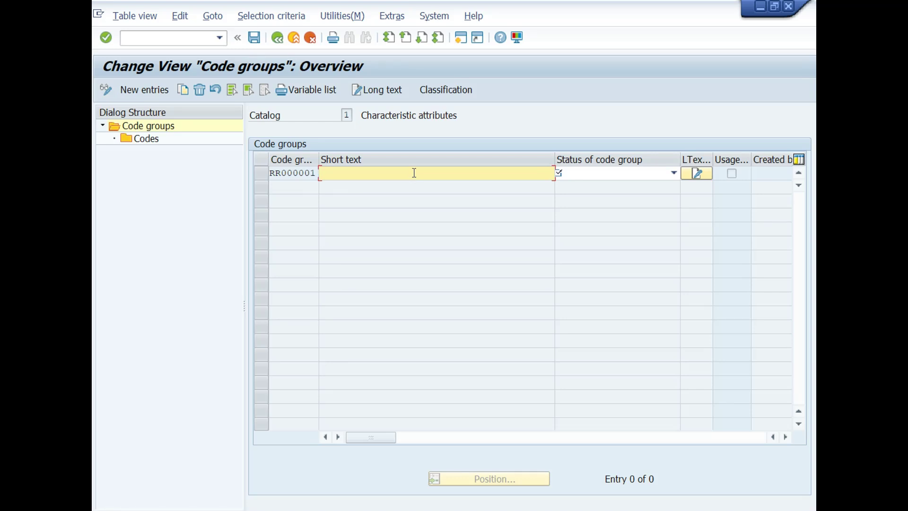
# - Enter short text 'Codes for Results', set status Released, and select the RR000001 row
pyautogui.write('Co')
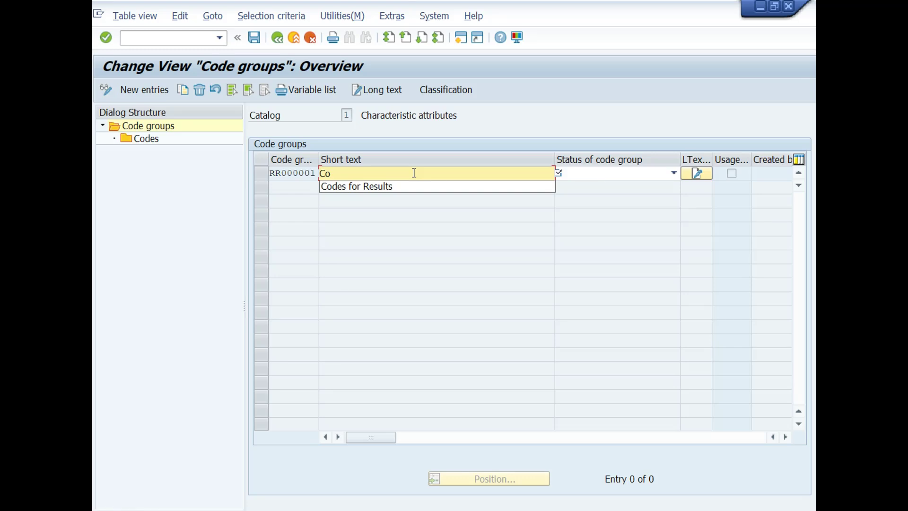
pyautogui.click(381, 185)
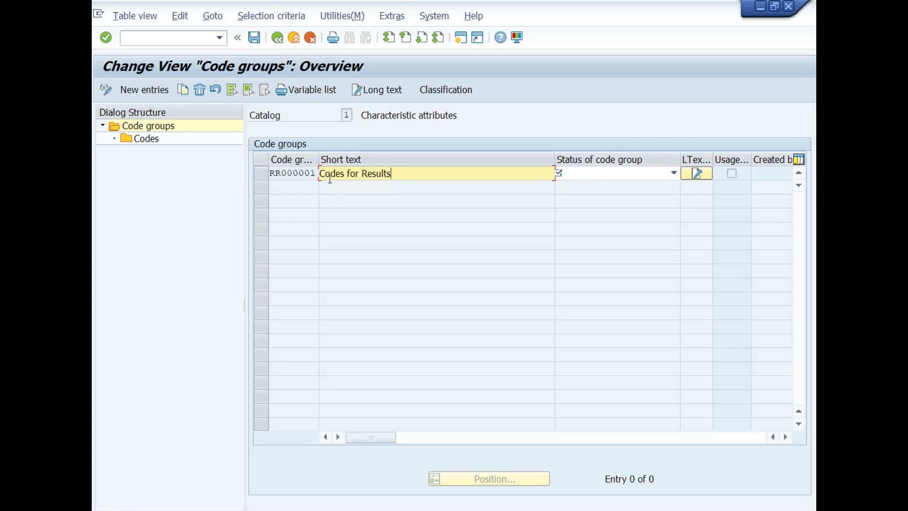
pyautogui.click(674, 173)
pyautogui.click(560, 198)
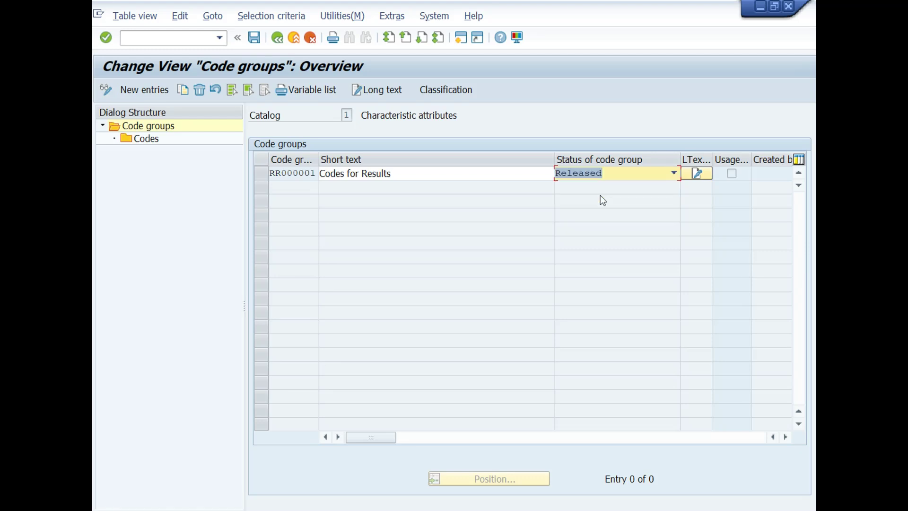
pyautogui.click(262, 173)
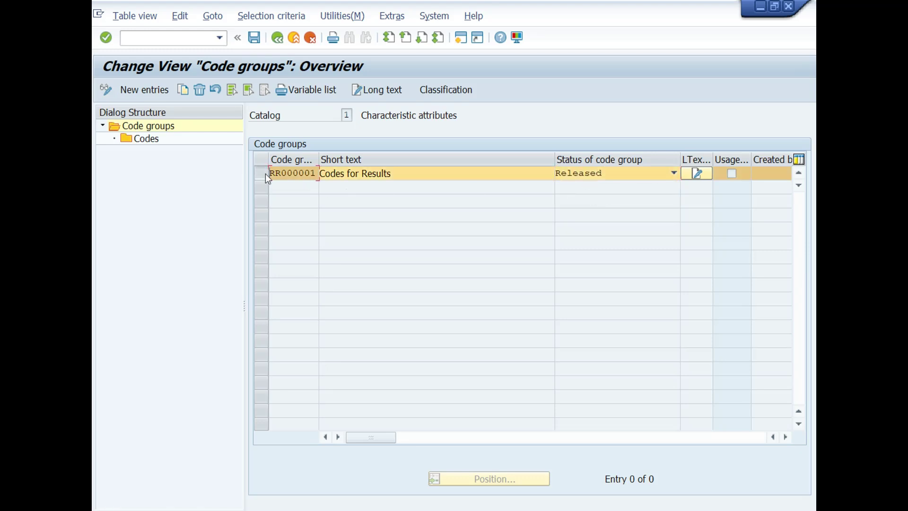
# - Open the codes of RR000001 and add code 0001 with short text Complies
pyautogui.doubleClick(142, 138)
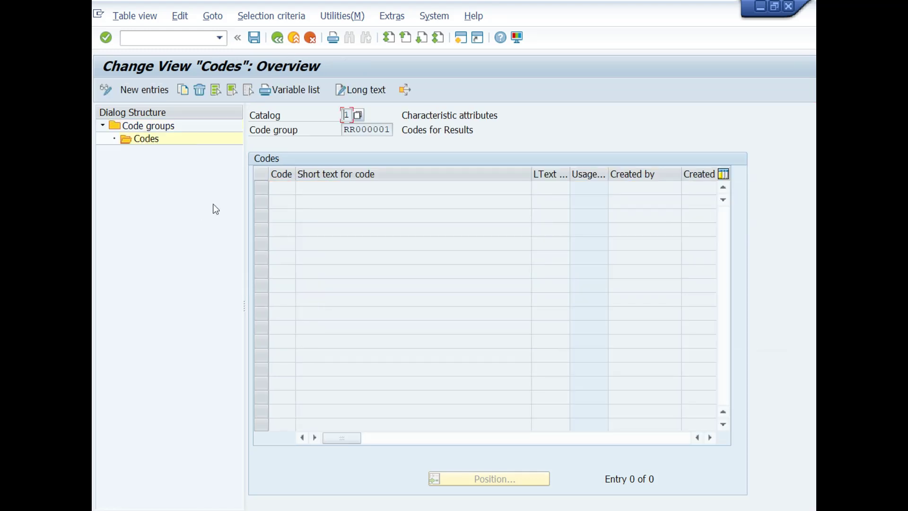
pyautogui.click(143, 90)
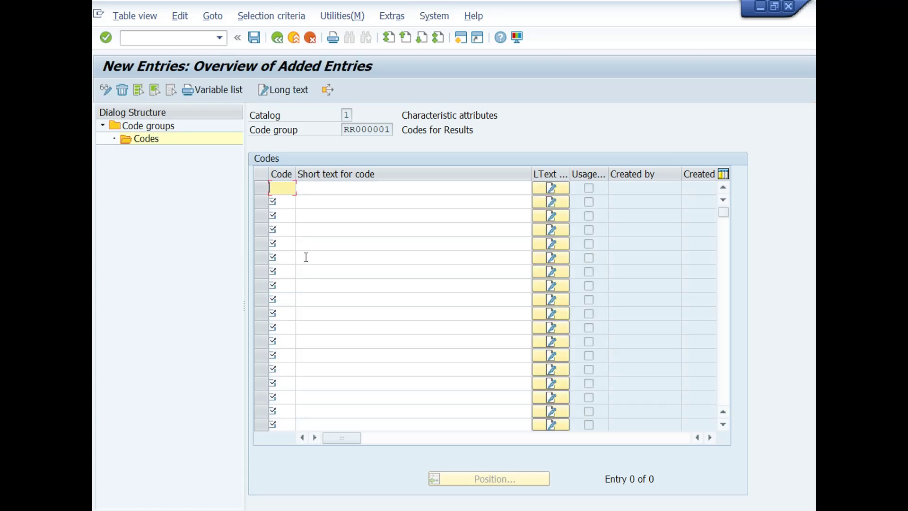
pyautogui.write('0001')
pyautogui.click(358, 189)
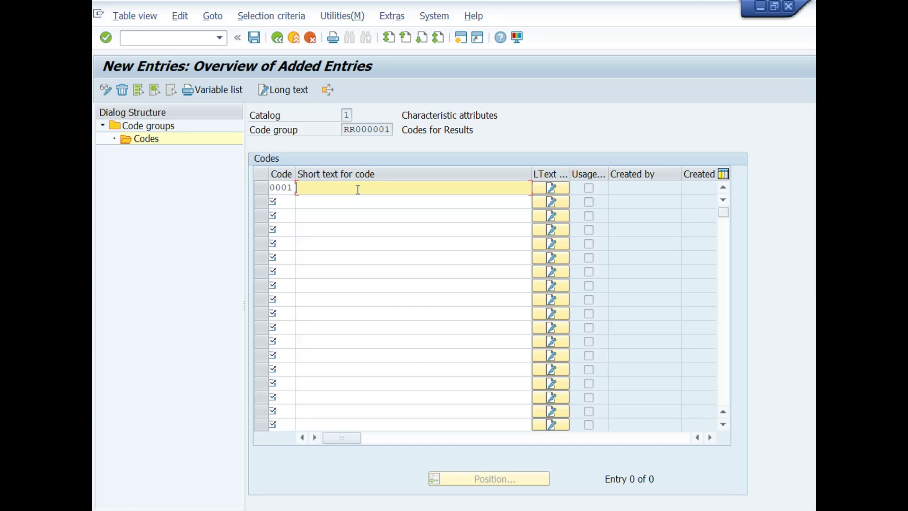
pyautogui.write('C')
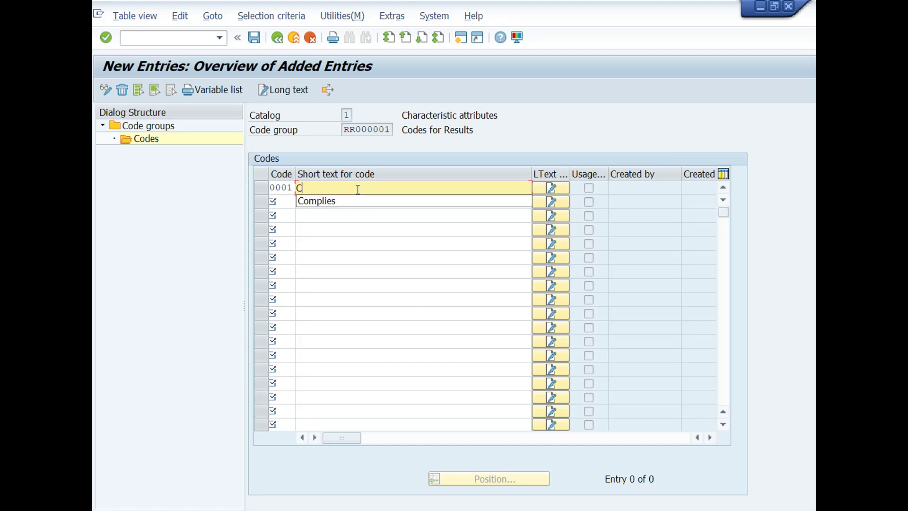
pyautogui.write('omplies')
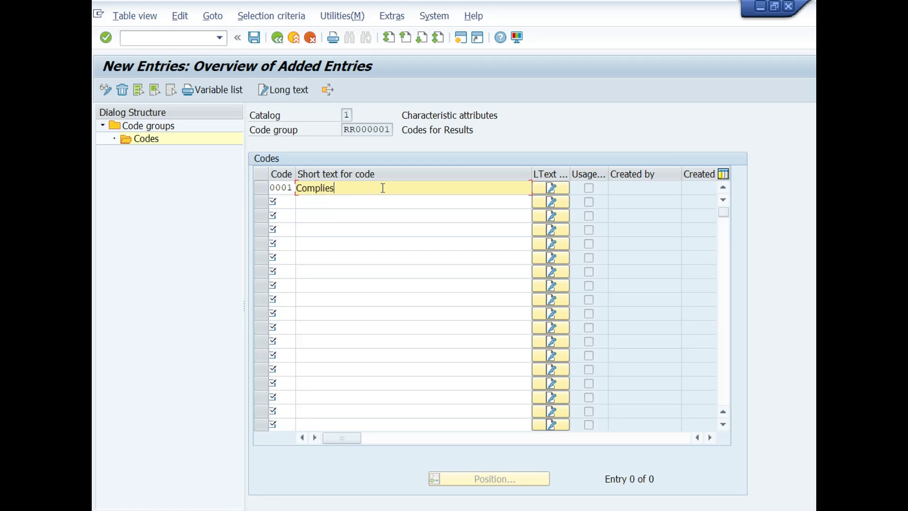
# - Add code 0002 Not Complies and code 0003 Pass
pyautogui.click(281, 201)
pyautogui.write('0002')
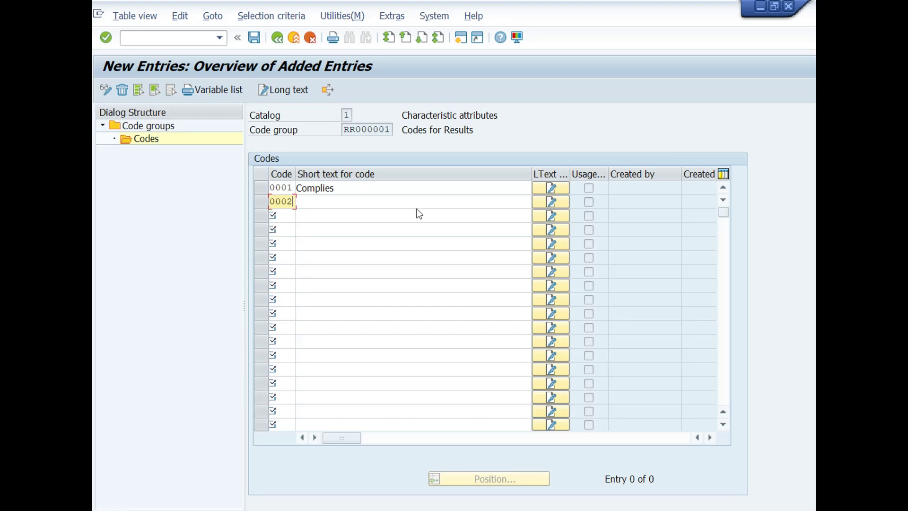
pyautogui.click(364, 202)
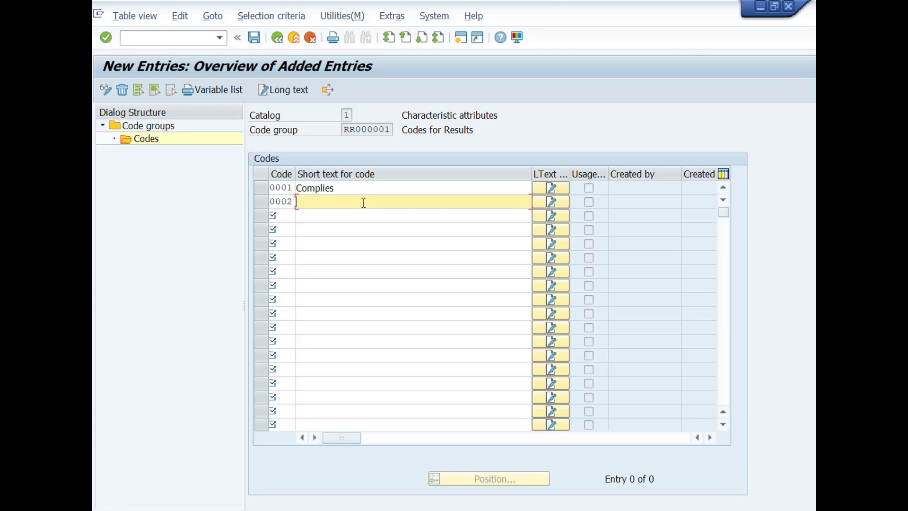
pyautogui.write('Not')
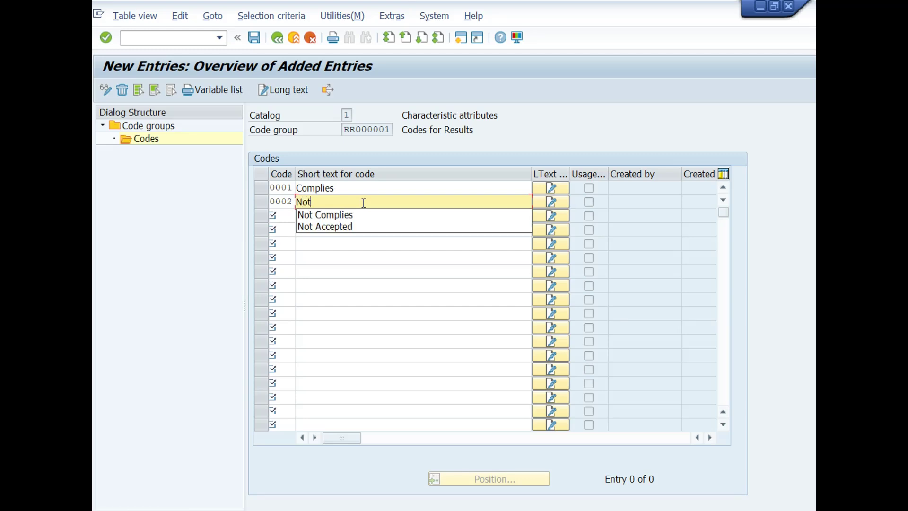
pyautogui.click(361, 215)
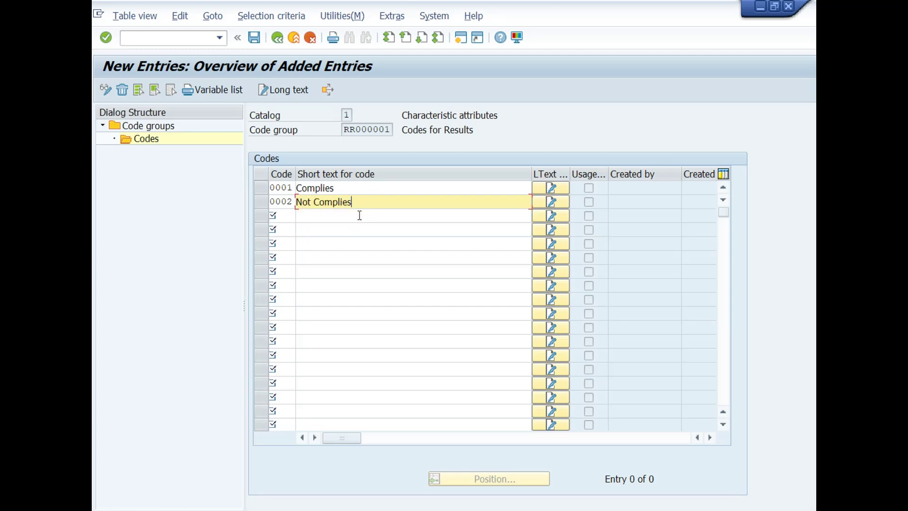
pyautogui.click(284, 215)
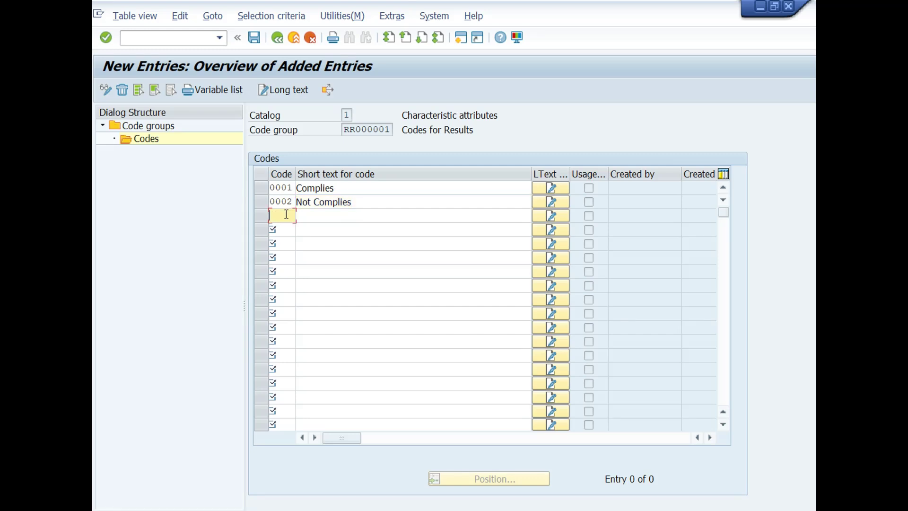
pyautogui.write('0003')
pyautogui.click(353, 215)
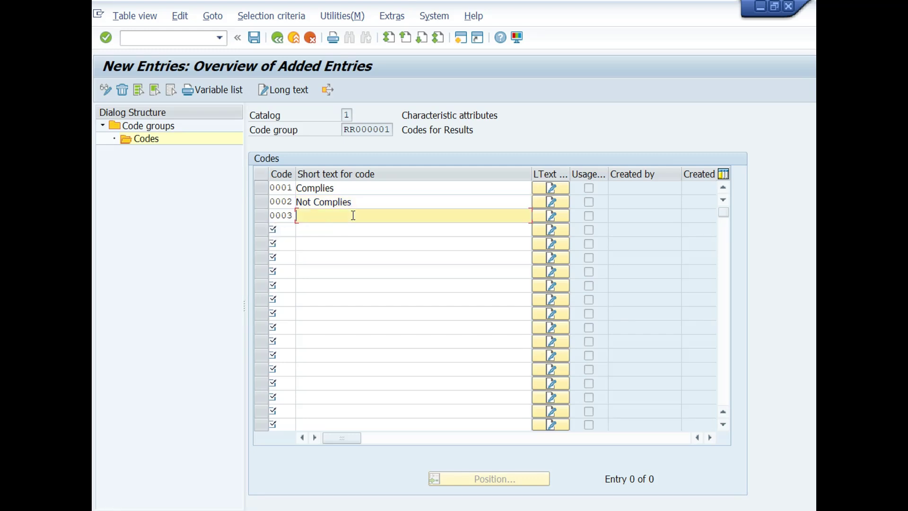
pyautogui.write('Pass')
# - Start code 0004 in the next row of the Codes table
pyautogui.click(289, 230)
pyautogui.write('00')
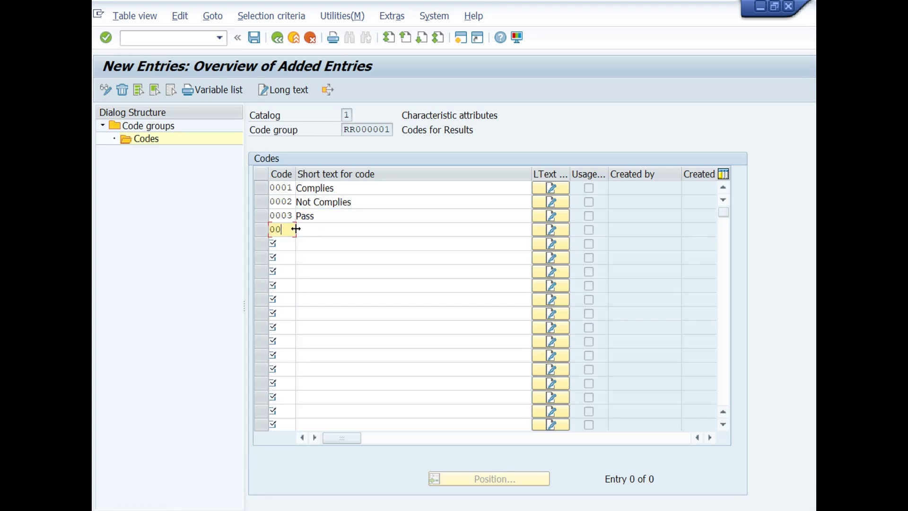
pyautogui.write('04')
pyautogui.press('Tab')
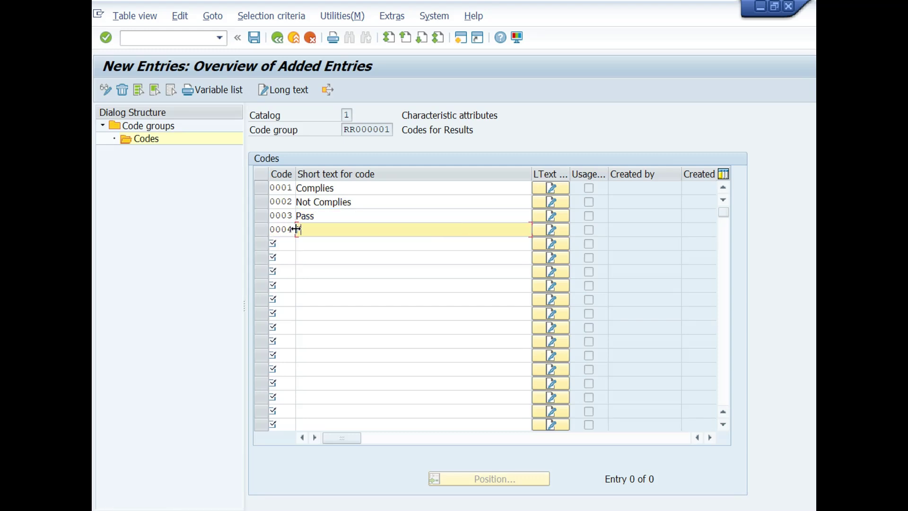
# - Give code 0004 the short text Fail and confirm the four codes
pyautogui.write('ail')
pyautogui.press('Return')
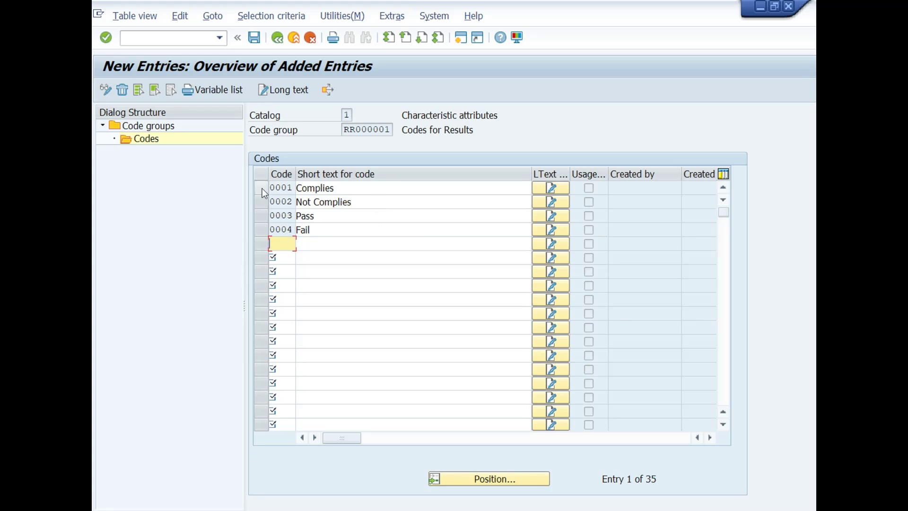
pyautogui.moveTo(262, 188)
pyautogui.mouseDown()
pyautogui.moveTo(259, 228)
pyautogui.moveTo(258, 191)
pyautogui.mouseUp()
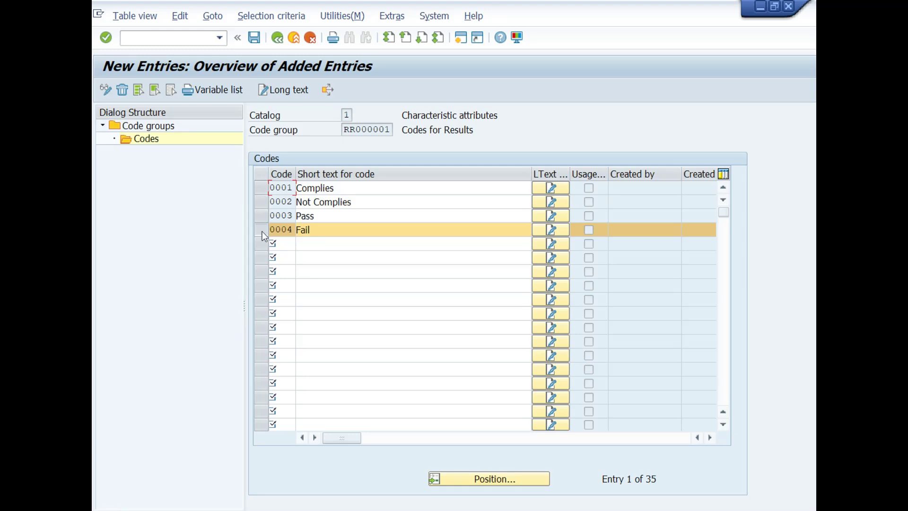
# - Toggle row selections on codes 0001–0004 in the Codes table
pyautogui.click(262, 231)
pyautogui.click(259, 189)
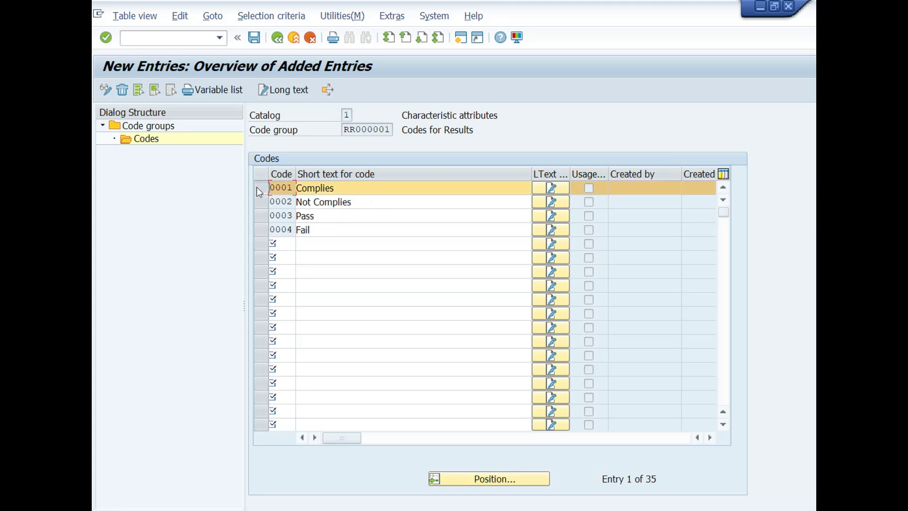
pyautogui.click(261, 215)
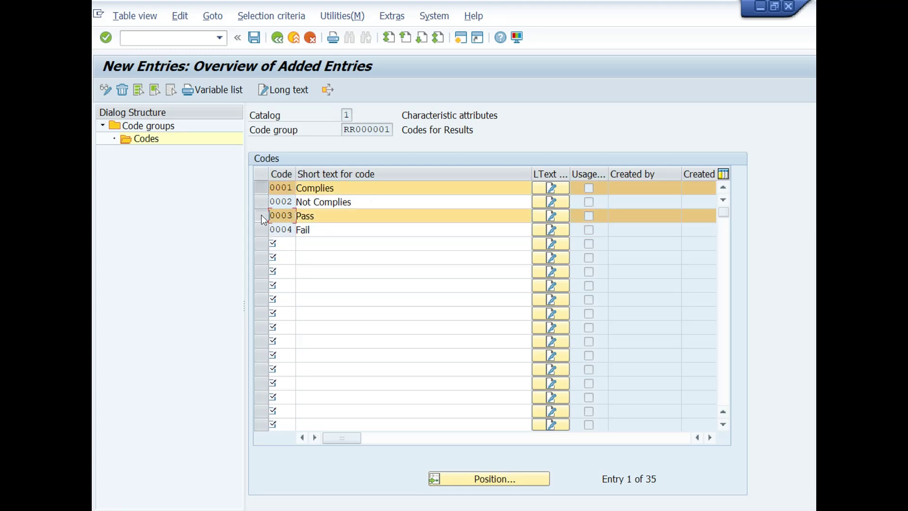
pyautogui.click(259, 189)
pyautogui.click(261, 215)
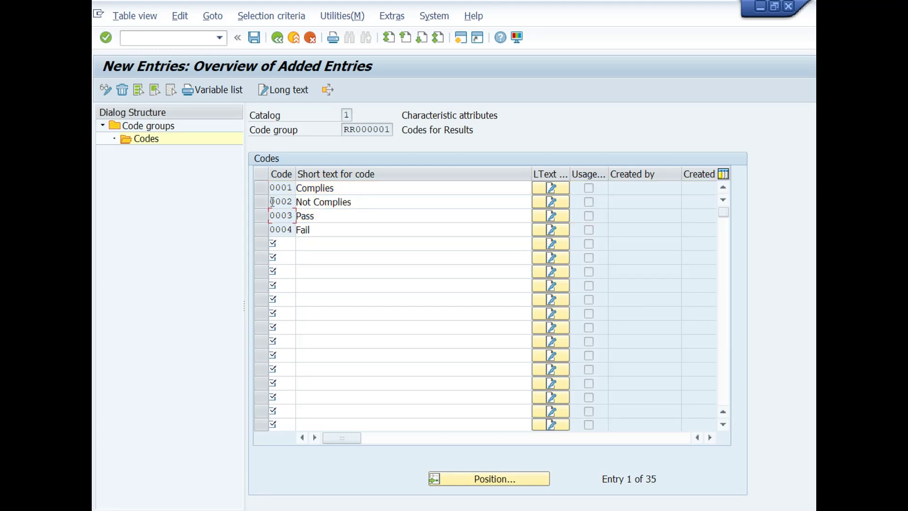
pyautogui.click(260, 201)
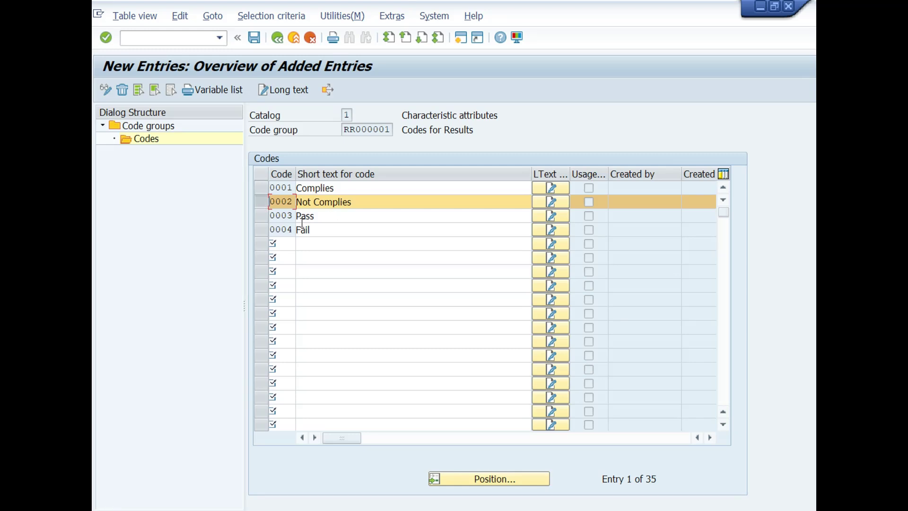
pyautogui.click(262, 230)
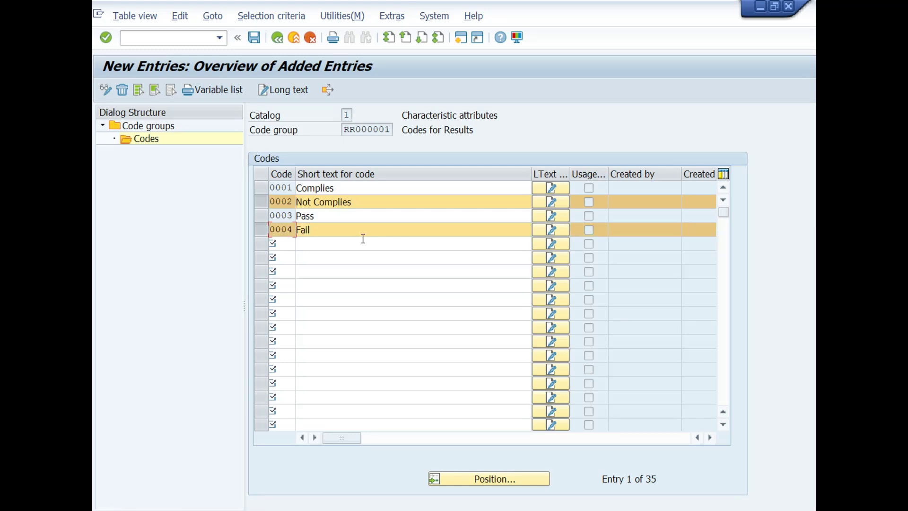
pyautogui.click(264, 230)
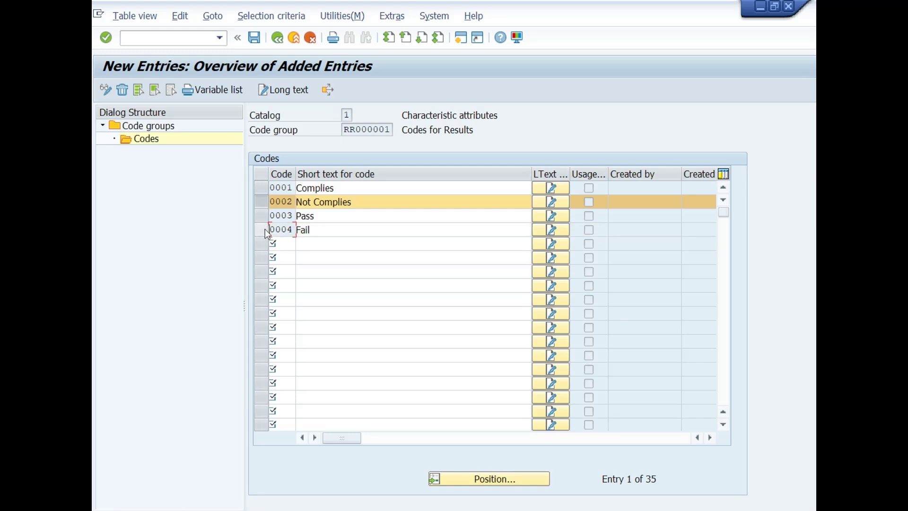
pyautogui.click(263, 203)
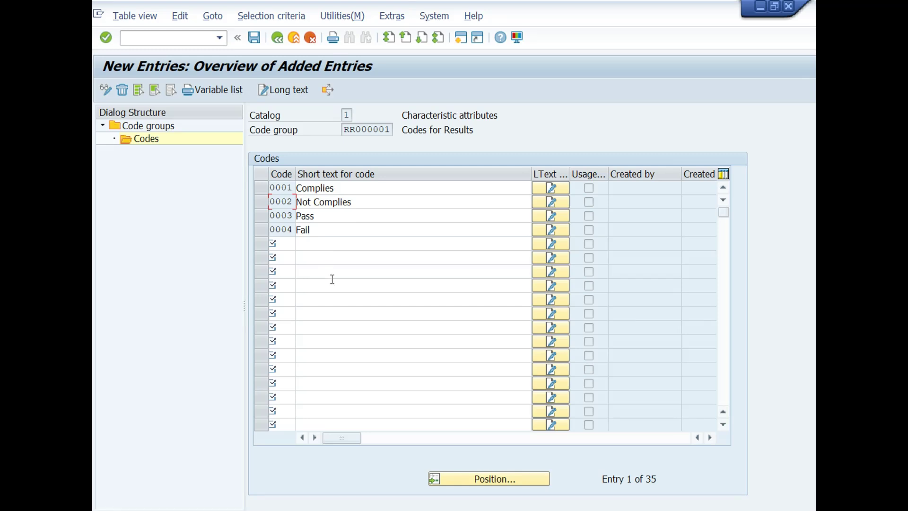
# - Save code group RR000001 with its four result codes
pyautogui.click(255, 38)
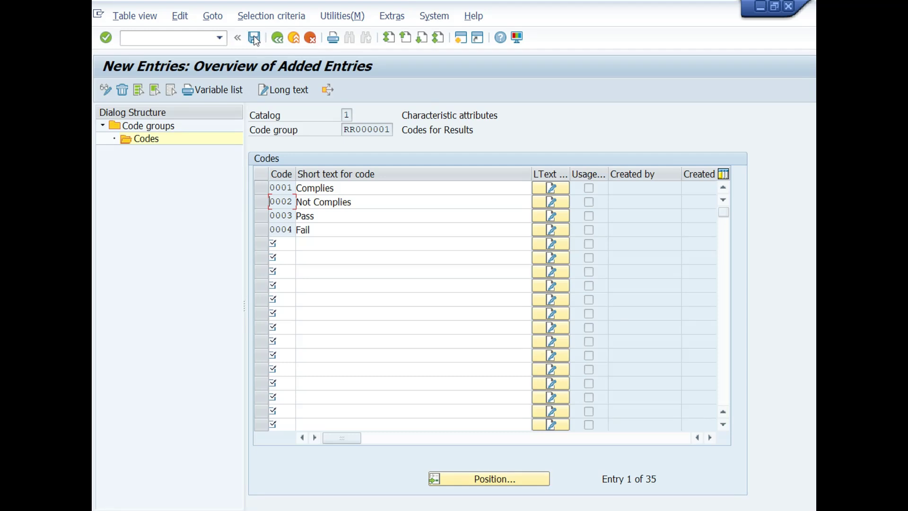